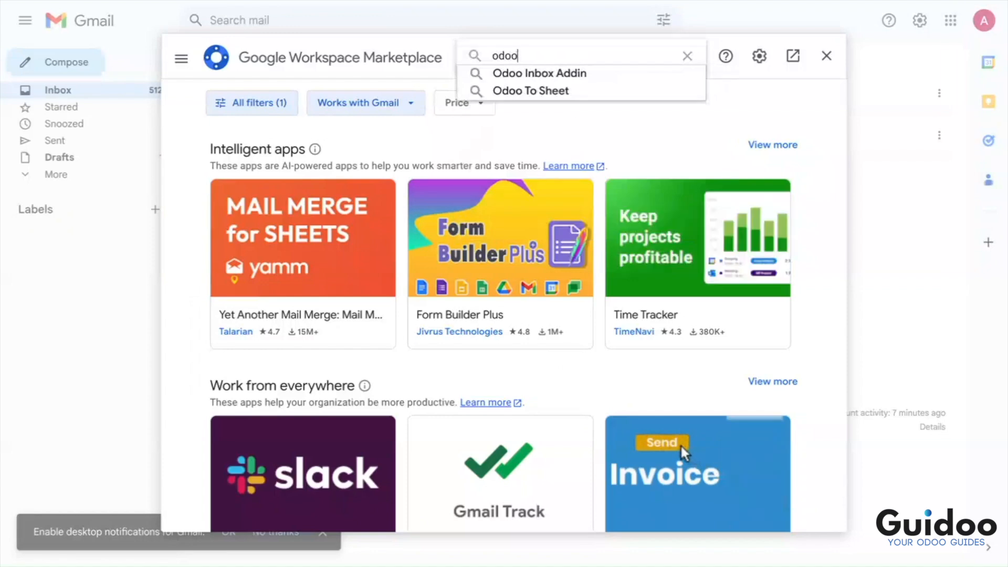
- Find the Odoo Inbox Addin in the Google Workspace Marketplace and install it for Gmail
{"action": "left_click", "coordinate": [531, 72]}
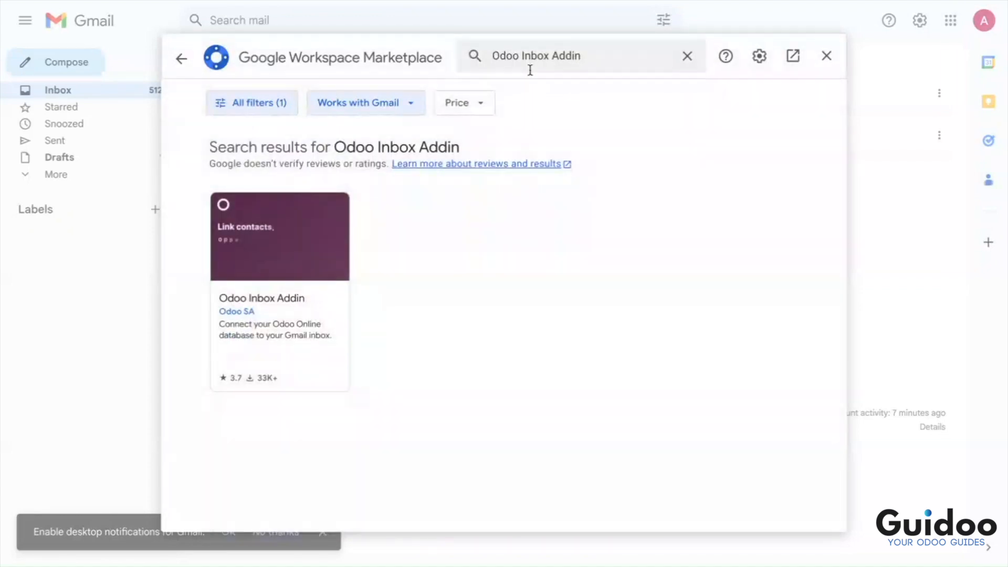
{"action": "left_click", "coordinate": [297, 238]}
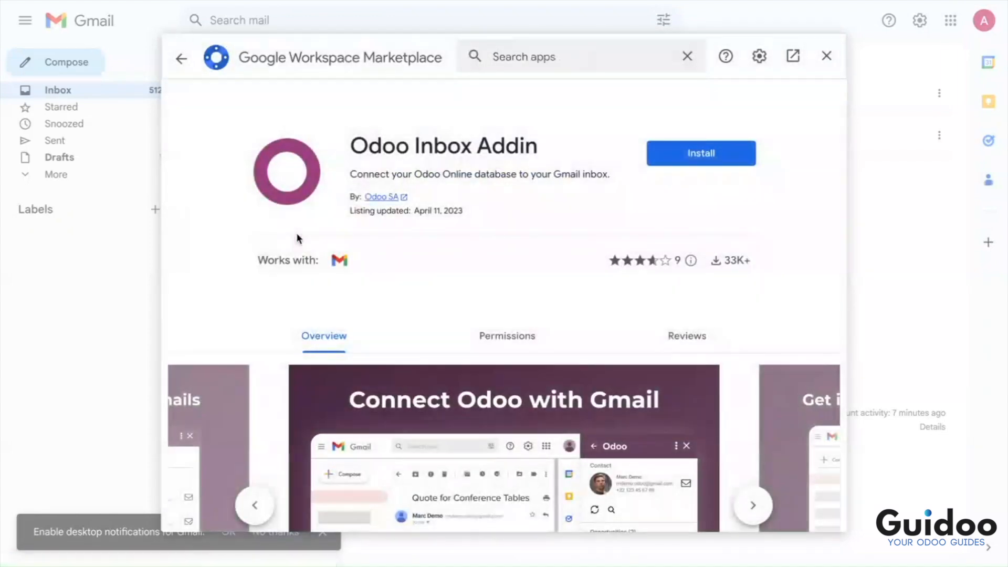
{"action": "left_click", "coordinate": [706, 160]}
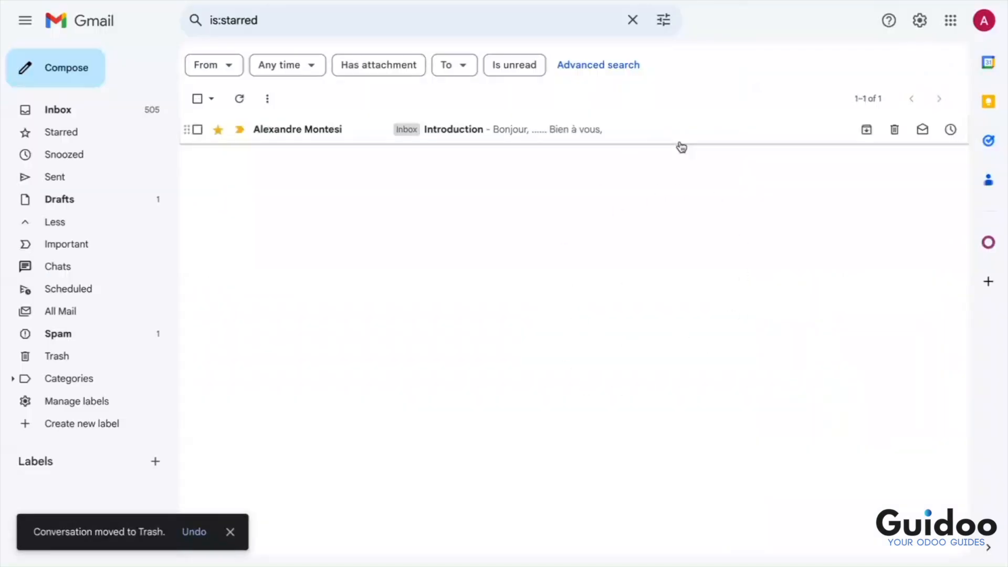
{"action": "left_click", "coordinate": [753, 129]}
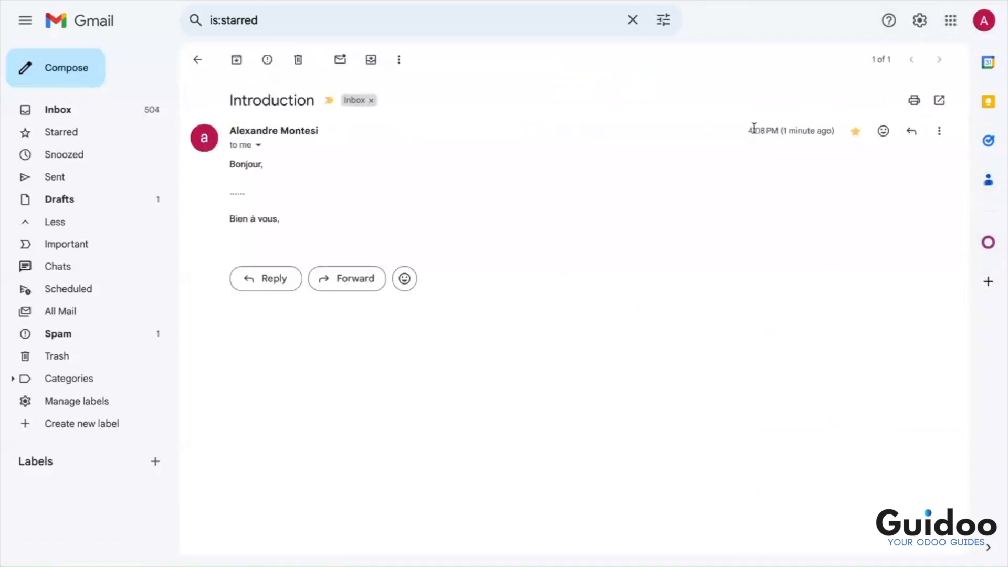
{"action": "left_click", "coordinate": [987, 242]}
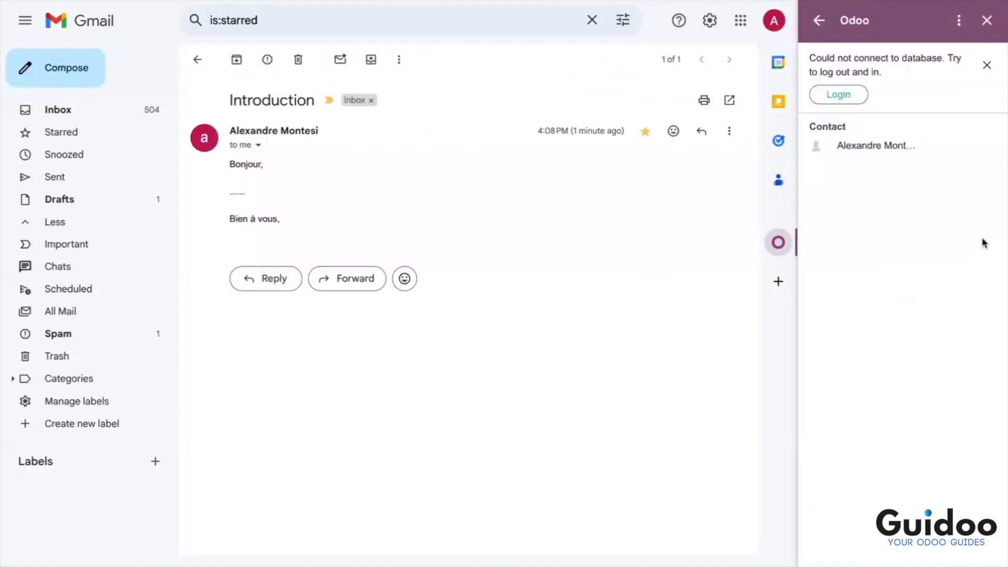
{"action": "left_click", "coordinate": [839, 95]}
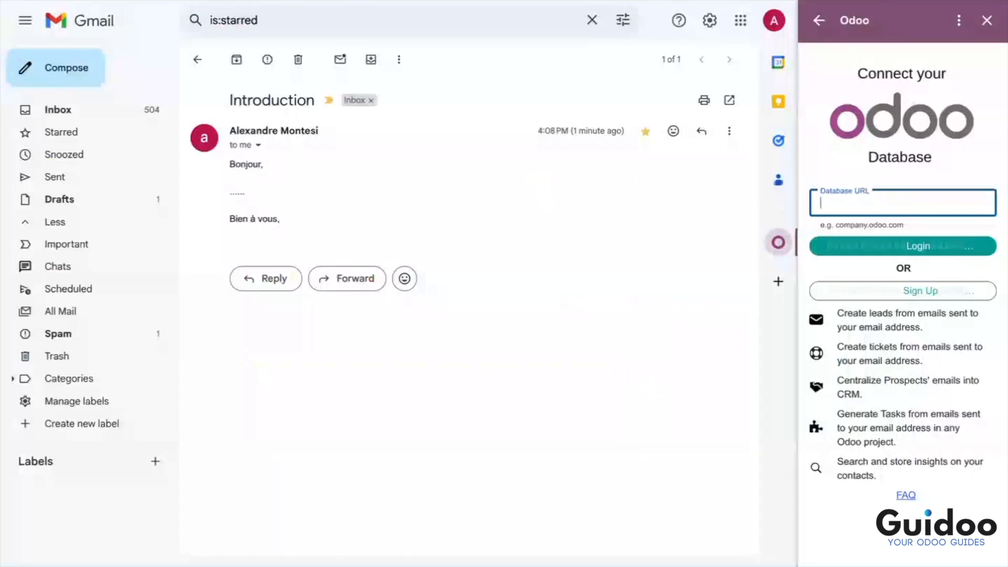
{"action": "type", "text": "https://demo-guidoo-2.odoo.com"}
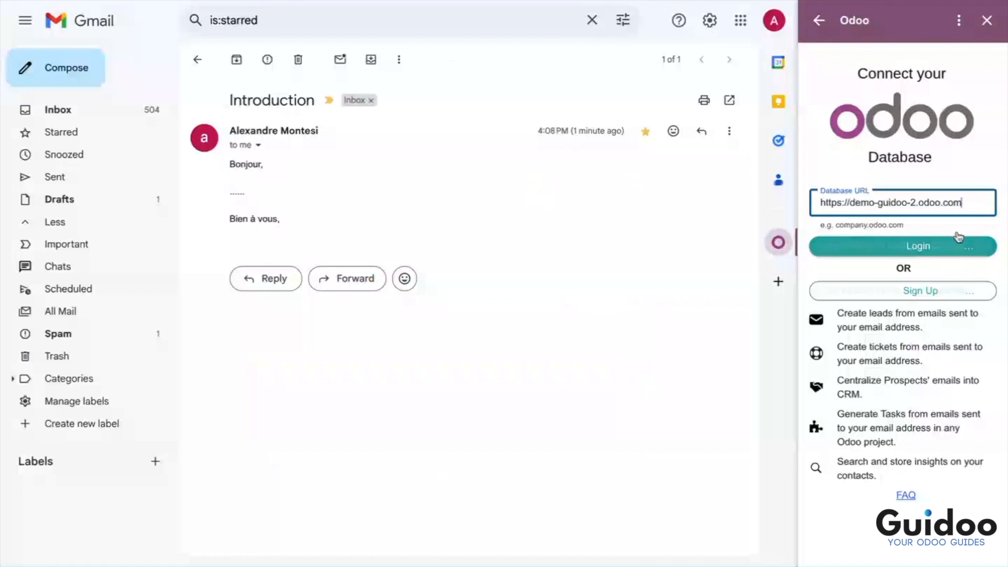
{"action": "left_click", "coordinate": [951, 248]}
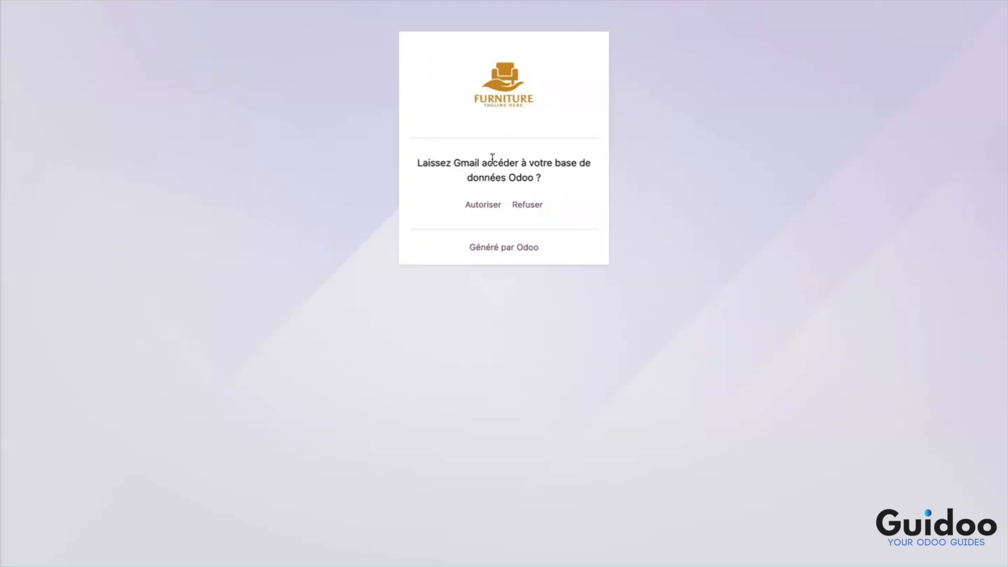
{"action": "left_click", "coordinate": [490, 211]}
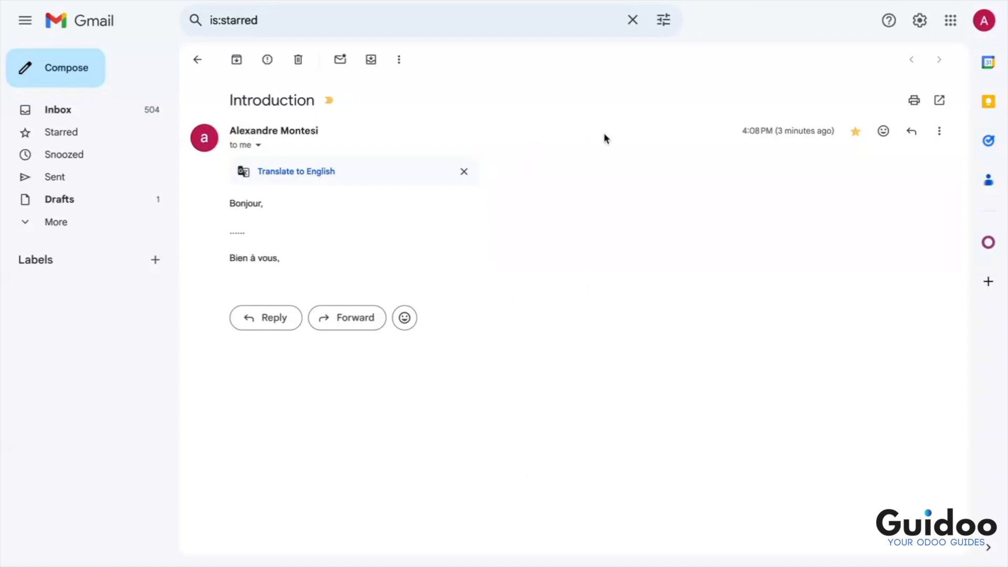
- Open the Odoo add-in on the Introduction email, review the company insights and save the sender as an Odoo contact
{"action": "left_click", "coordinate": [988, 242]}
{"action": "scroll", "coordinate": [969, 277], "scroll_direction": "down", "scroll_amount": 1}
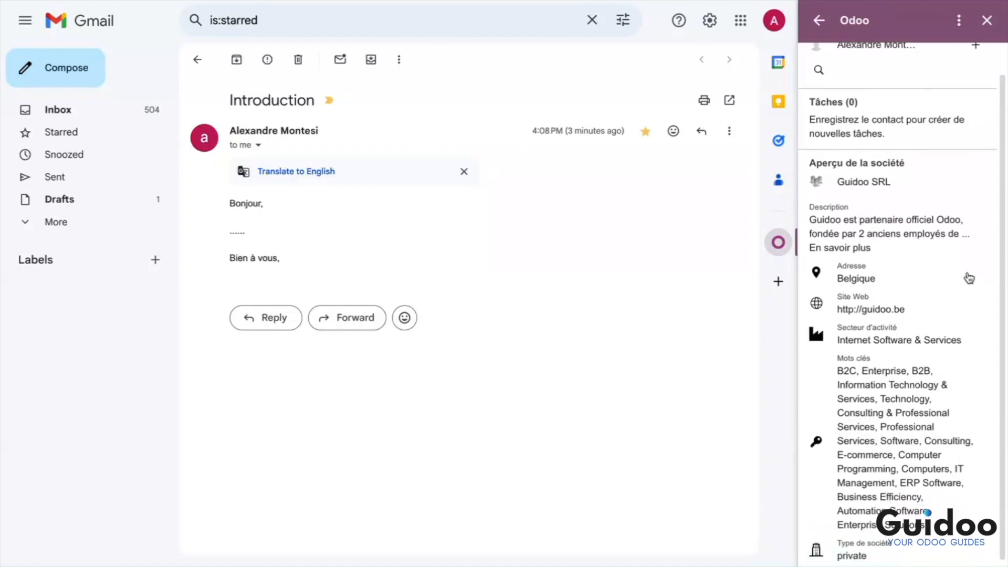
{"action": "scroll", "coordinate": [968, 277], "scroll_direction": "up", "scroll_amount": 1}
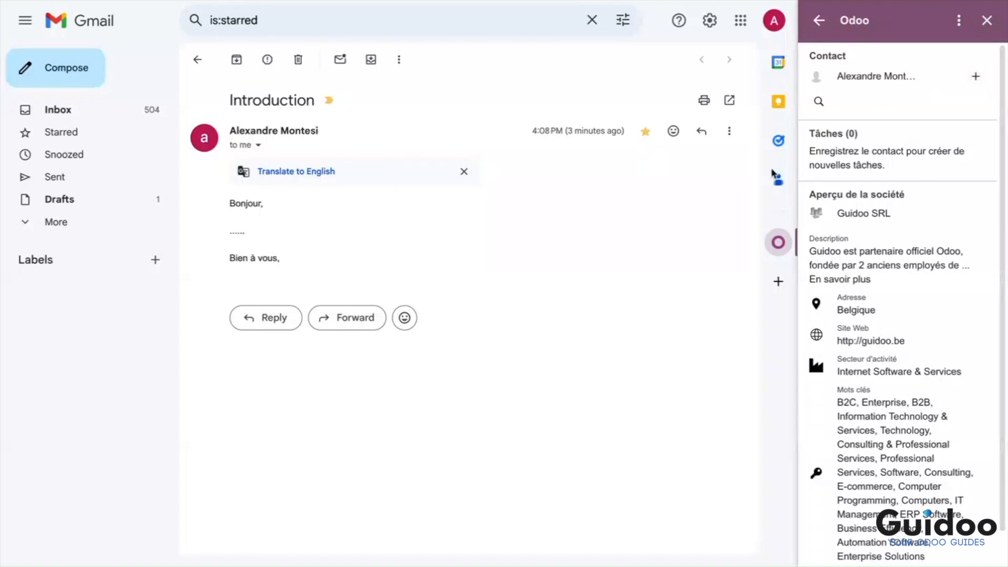
{"action": "left_click", "coordinate": [976, 78]}
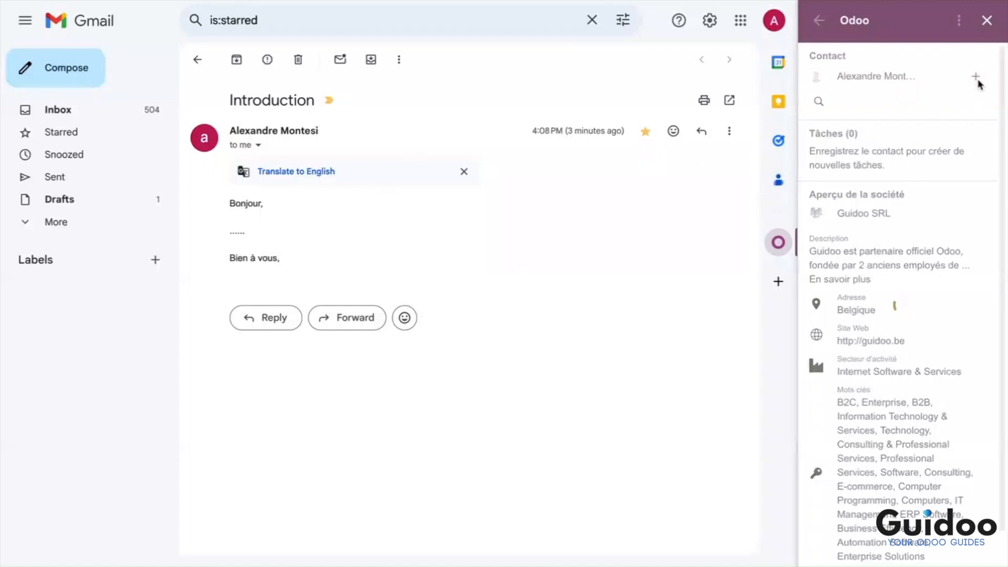
{"action": "scroll", "coordinate": [894, 304], "scroll_direction": "down", "scroll_amount": 3}
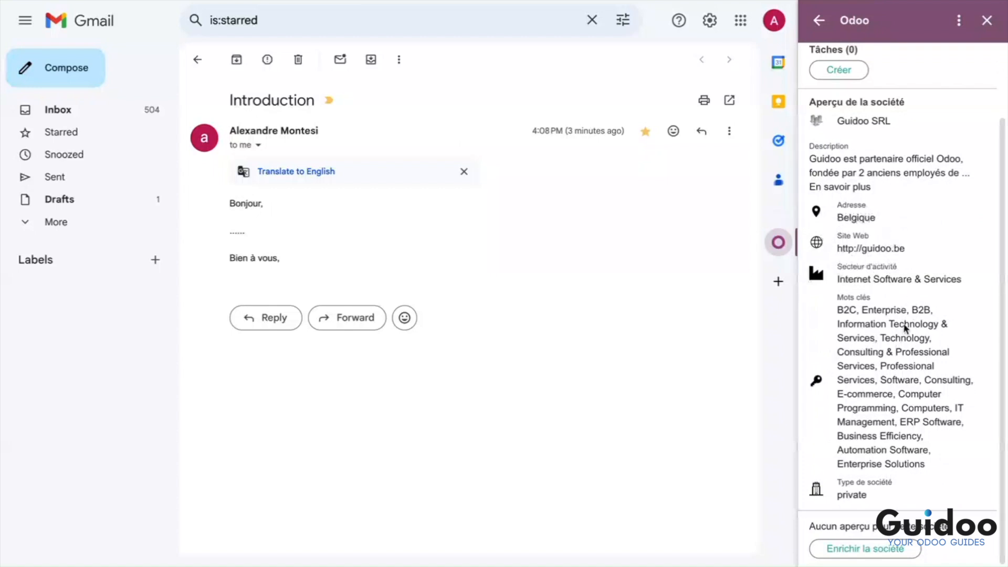
{"action": "scroll", "coordinate": [859, 357], "scroll_direction": "up", "scroll_amount": 2}
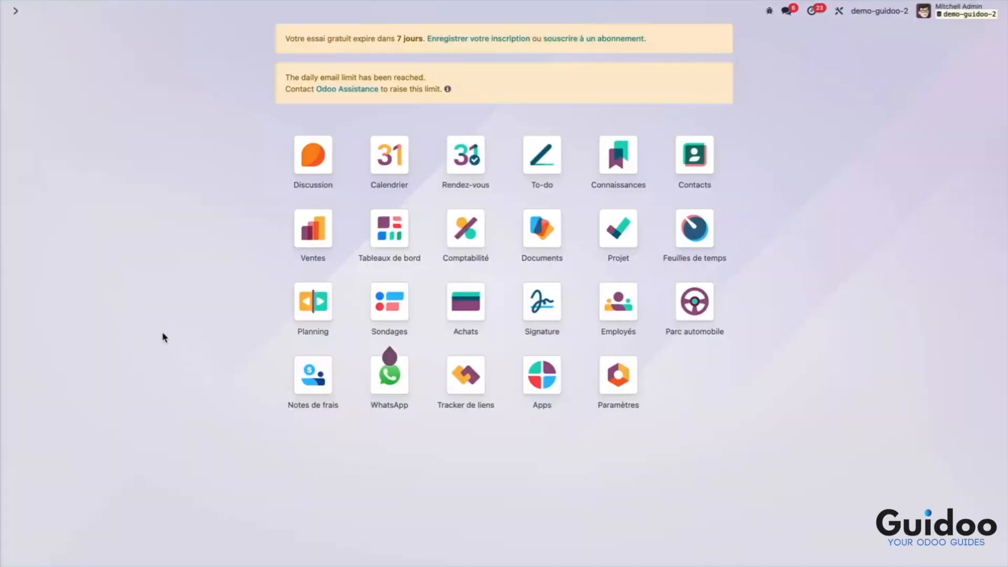
- In Odoo's Contacts app, search by the start of the sender's first name and open the matching Guidoo SRL contact record
{"action": "type", "text": "cont"}
{"action": "left_click", "coordinate": [404, 170]}
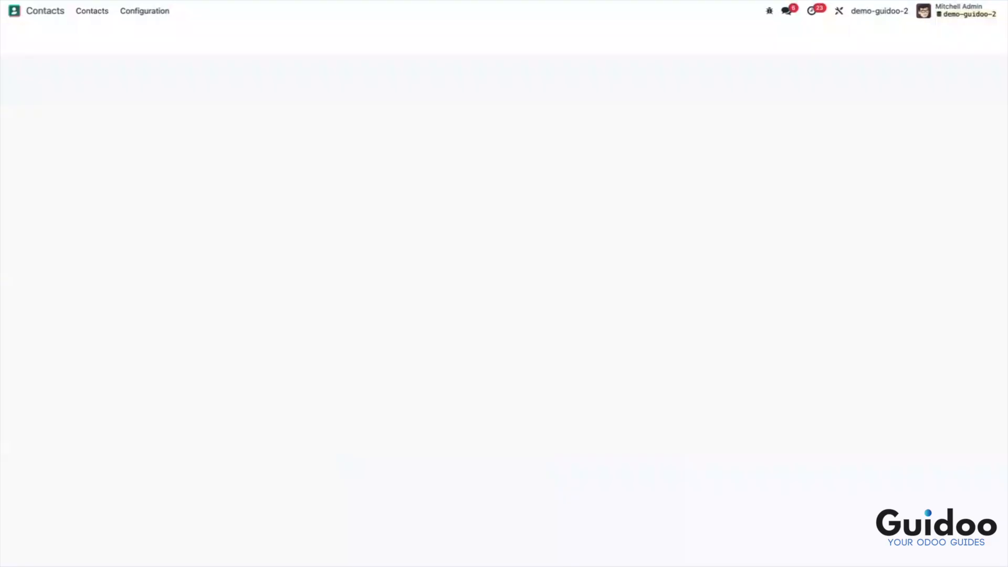
{"action": "type", "text": "ale"}
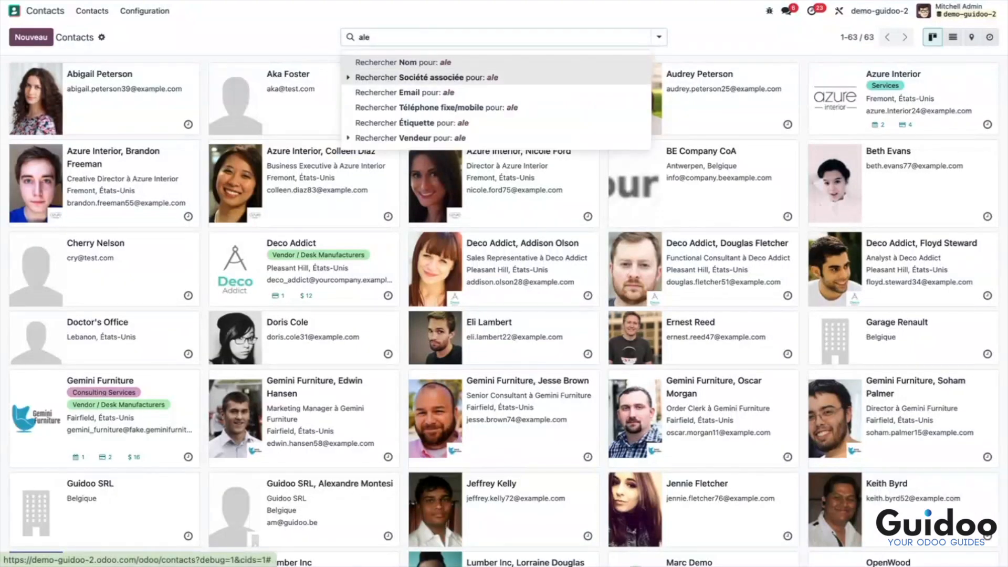
{"action": "left_click", "coordinate": [491, 63]}
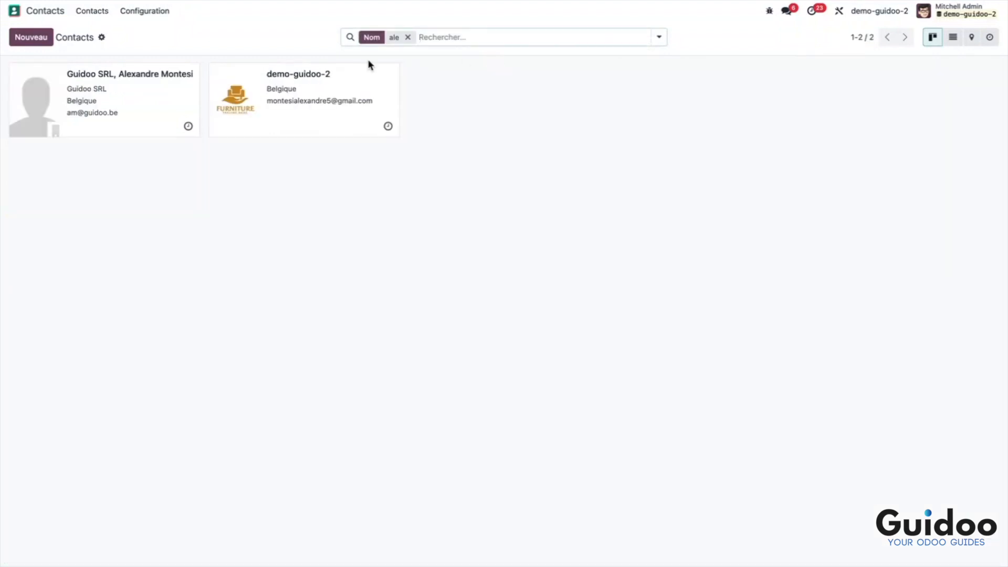
{"action": "left_click", "coordinate": [172, 107]}
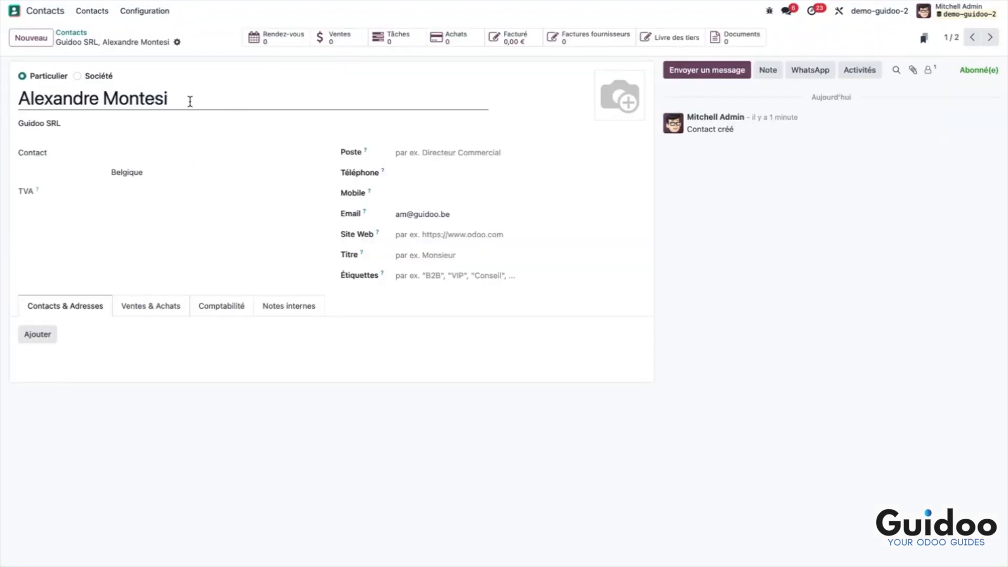
{"action": "left_click", "coordinate": [190, 101]}
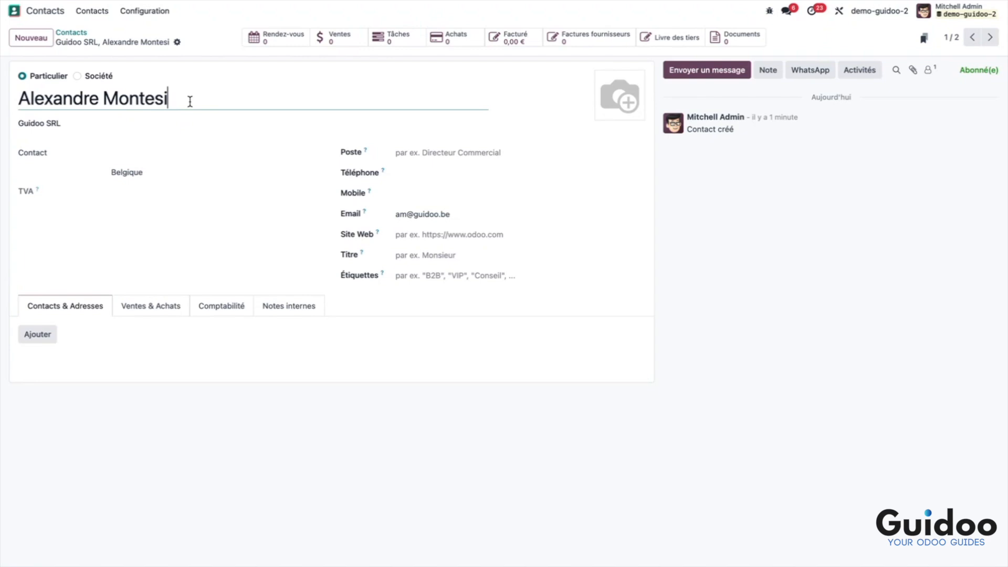
{"action": "left_click_drag", "start_coordinate": [190, 102], "coordinate": [13, 104]}
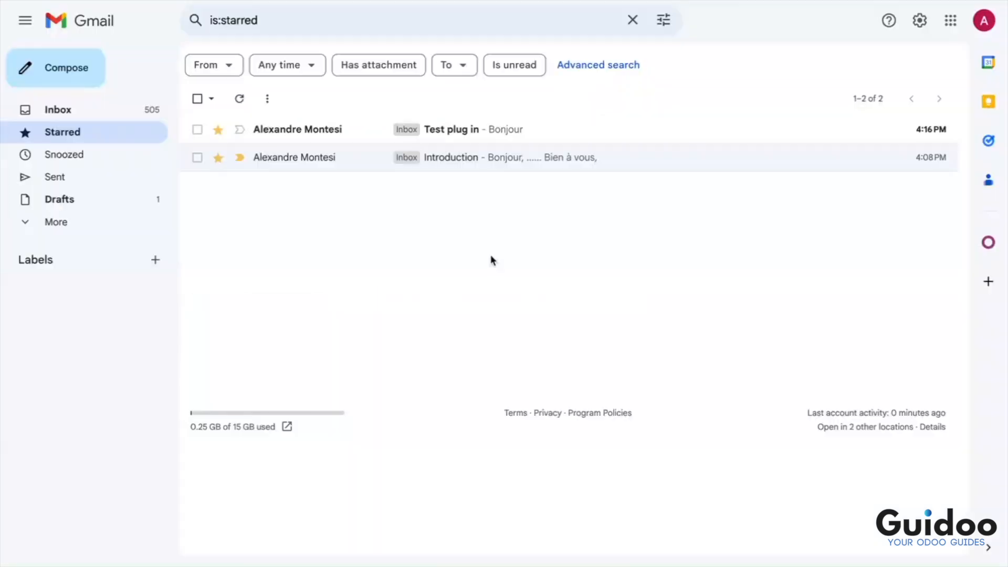
- Log the Gmail message "Test plug in" on the sender's Odoo contact and reload that contact record in Odoo
{"action": "left_click", "coordinate": [543, 141]}
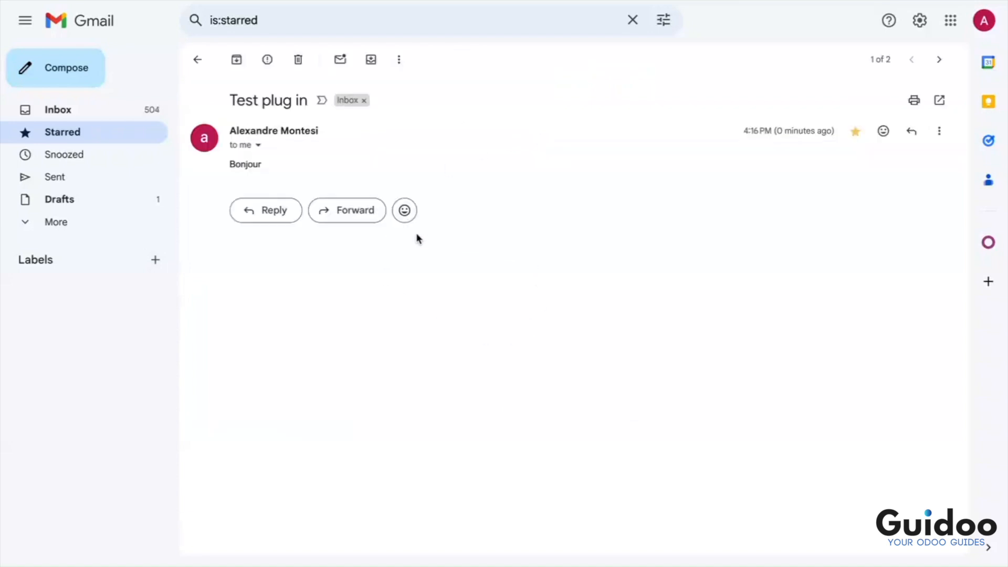
{"action": "left_click", "coordinate": [987, 243]}
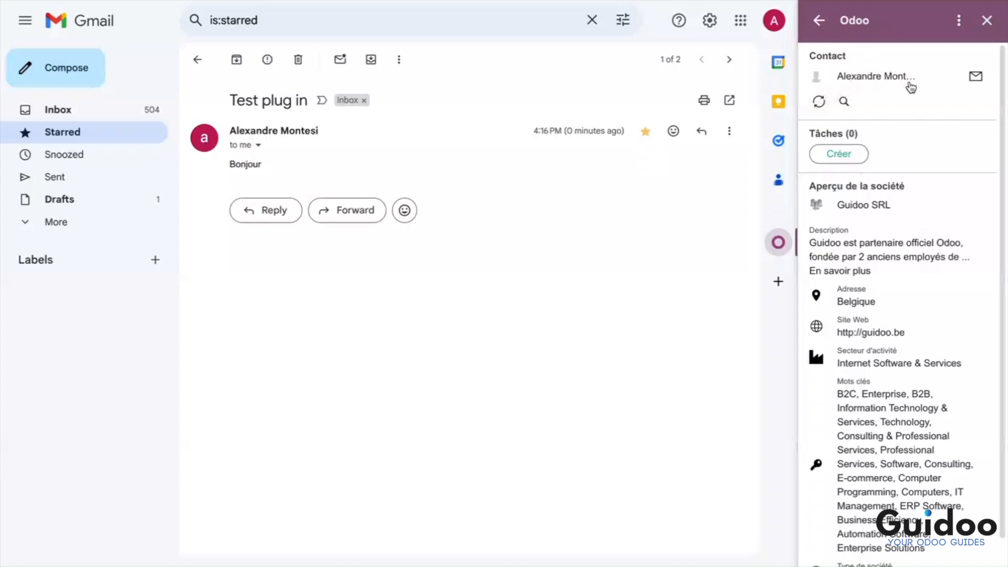
{"action": "left_click", "coordinate": [975, 78]}
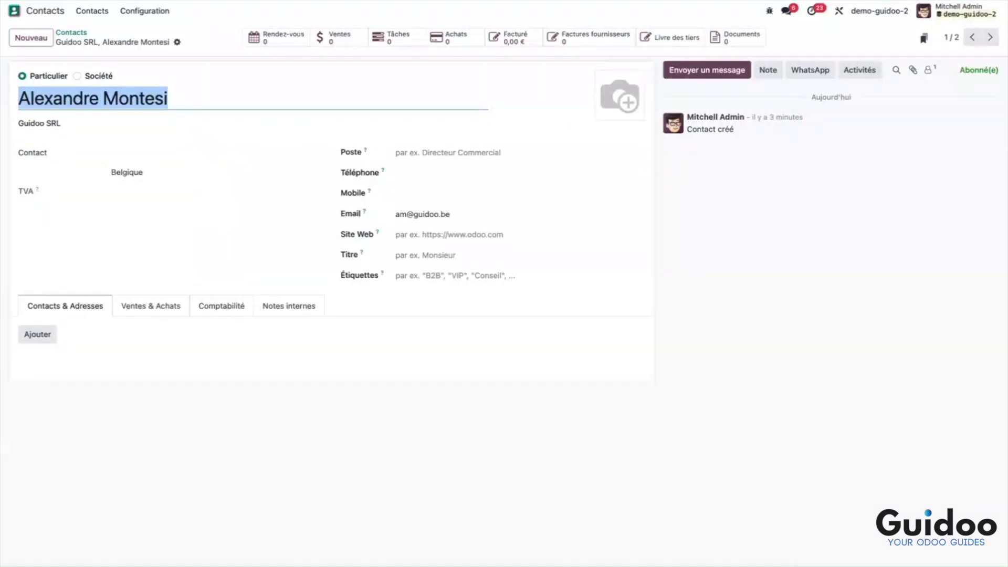
{"action": "key", "text": "super+r"}
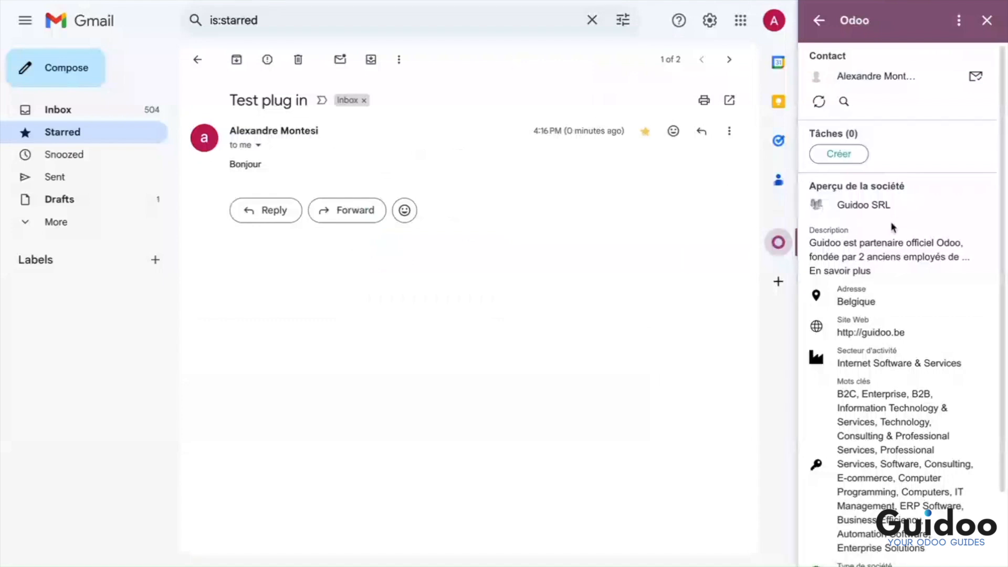
- Create a task from the "Test plug in" email in the existing Architecture project and check its title in Odoo
{"action": "left_click", "coordinate": [840, 158]}
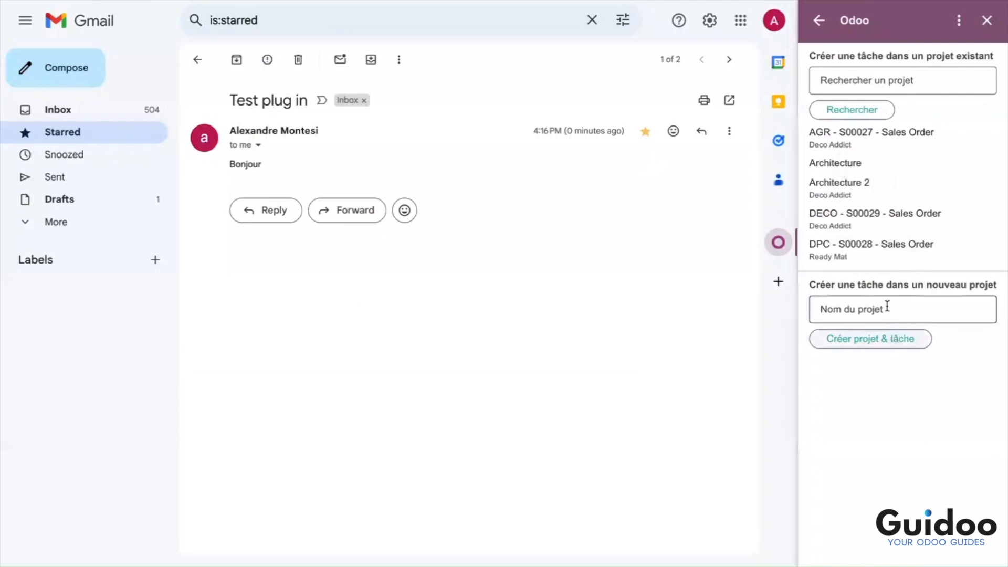
{"action": "left_click", "coordinate": [852, 164]}
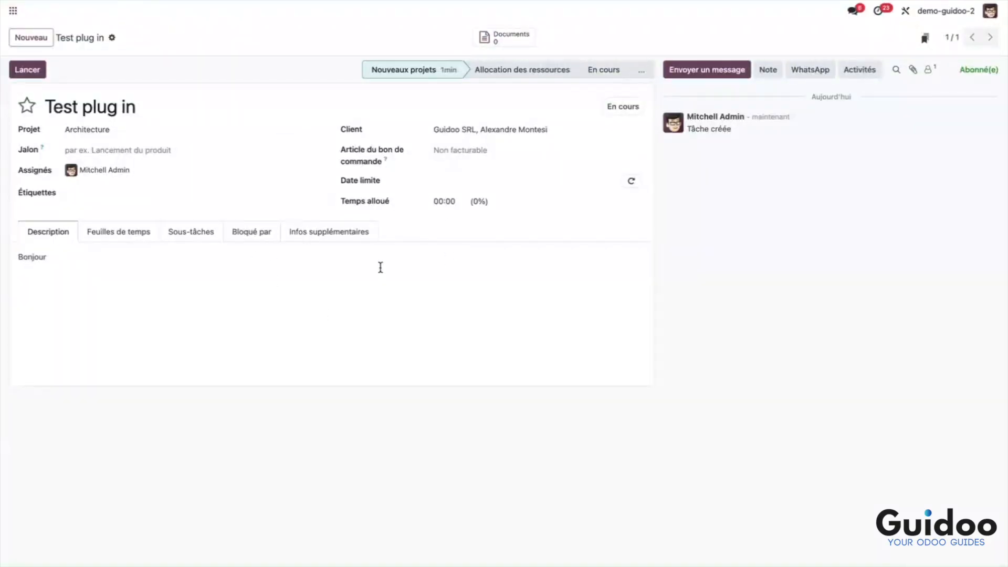
{"action": "left_click", "coordinate": [173, 105]}
{"action": "left_click_drag", "start_coordinate": [148, 107], "coordinate": [49, 107]}
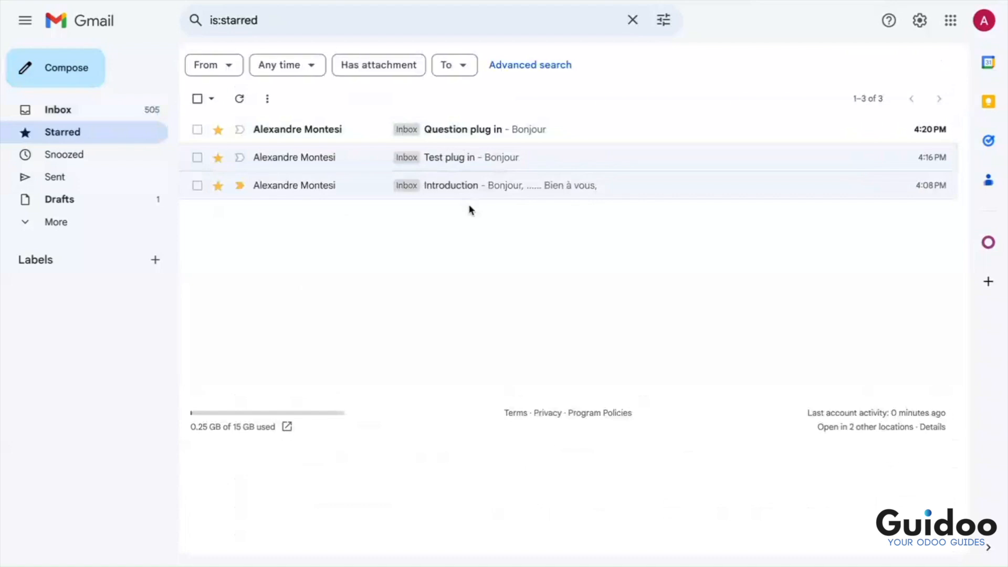
- Open the "Question plug in" email in Gmail and log it on the sender's existing opportunity through the Odoo add-in
{"action": "left_click", "coordinate": [517, 128]}
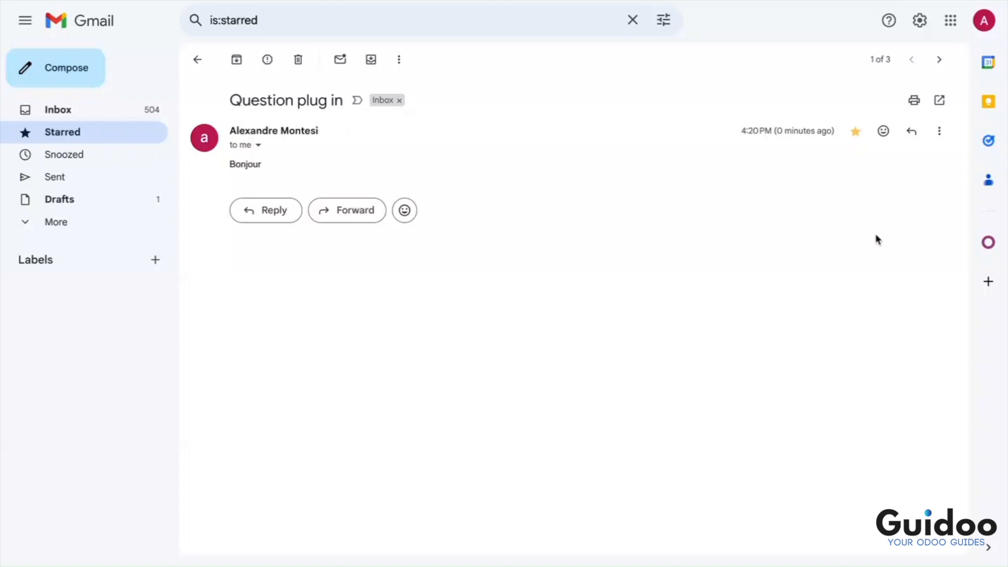
{"action": "left_click", "coordinate": [983, 242]}
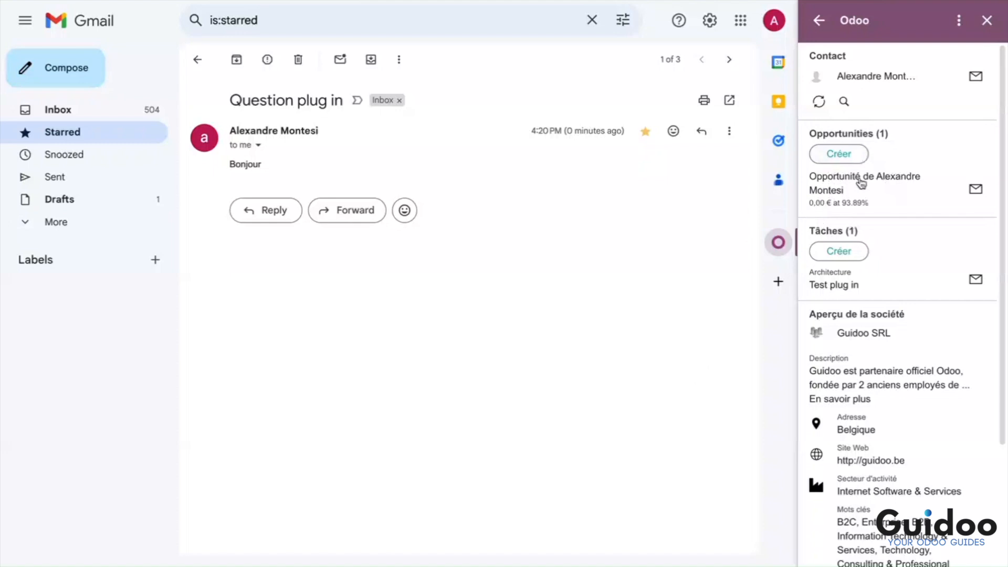
{"action": "left_click", "coordinate": [979, 188]}
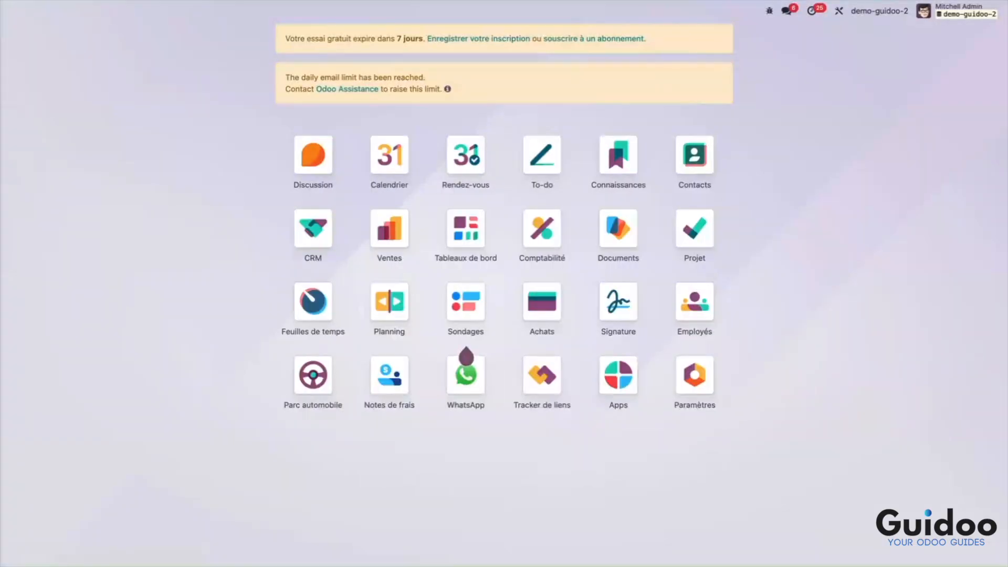
- Switch to Odoo's CRM pipeline and open the sender's opportunity in the Proposition stage
{"action": "type", "text": "crm"}
{"action": "key", "text": "Return"}
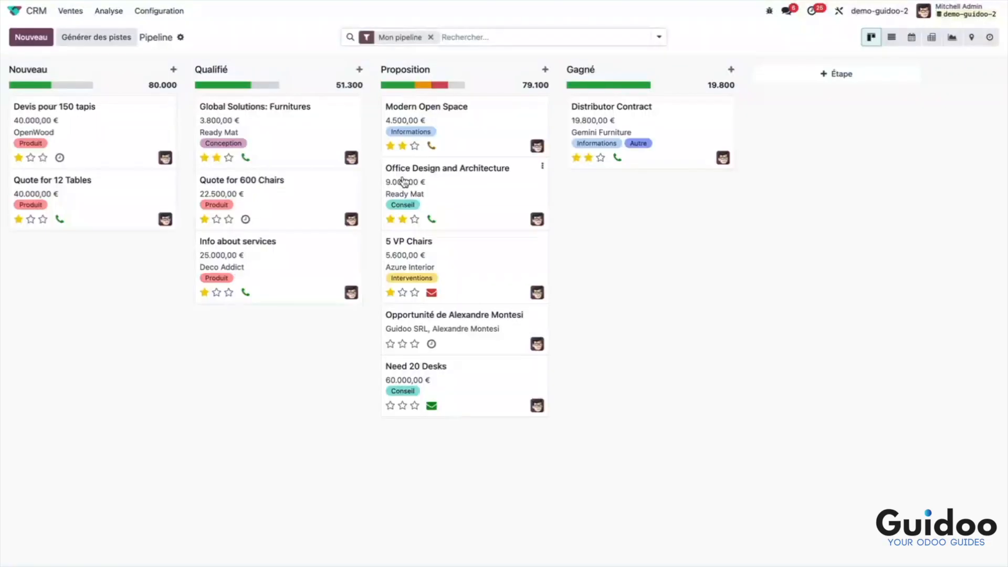
{"action": "left_click", "coordinate": [450, 322]}
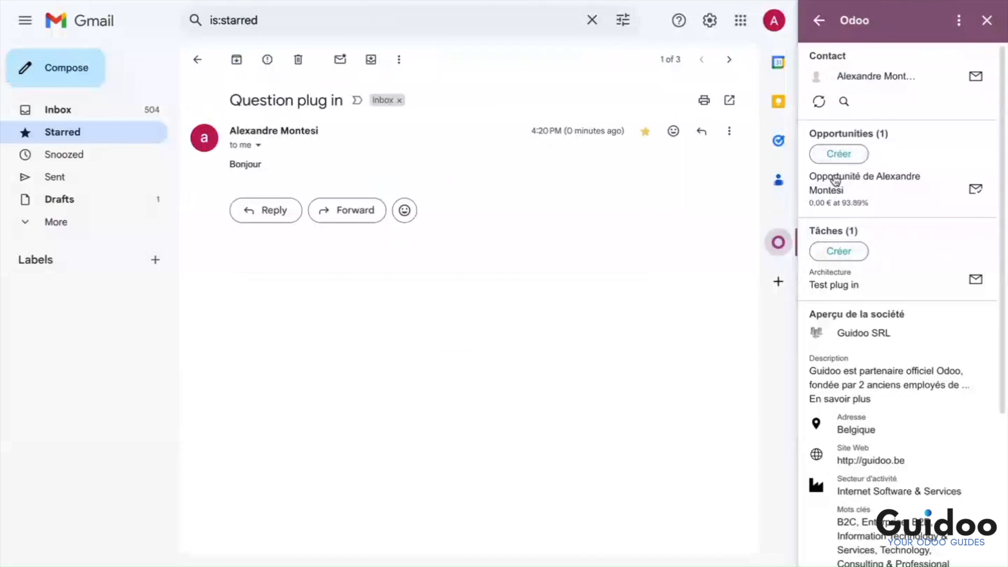
- Create a new opportunity from the "Question plug in" email with the Odoo add-in in Gmail
{"action": "left_click", "coordinate": [838, 156]}
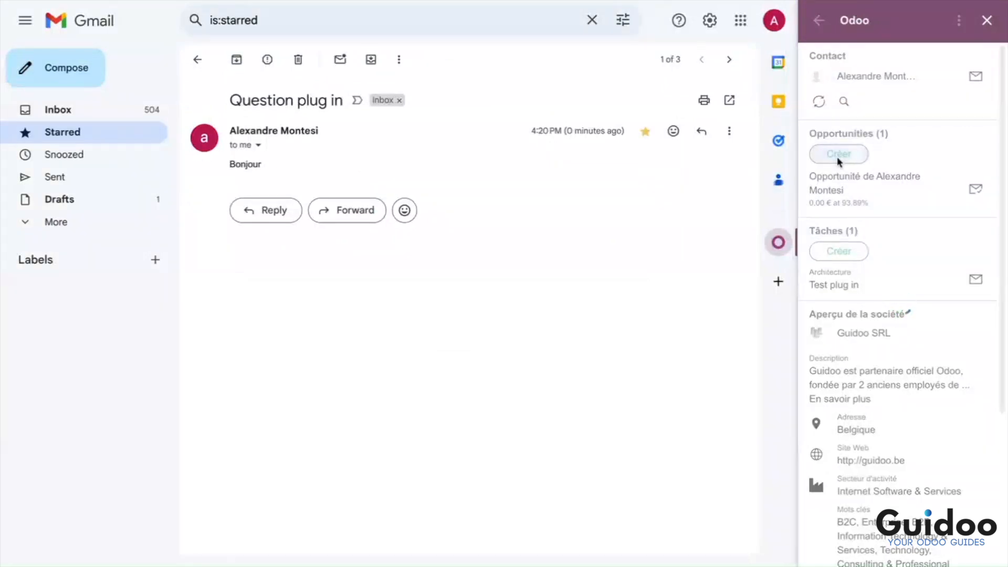